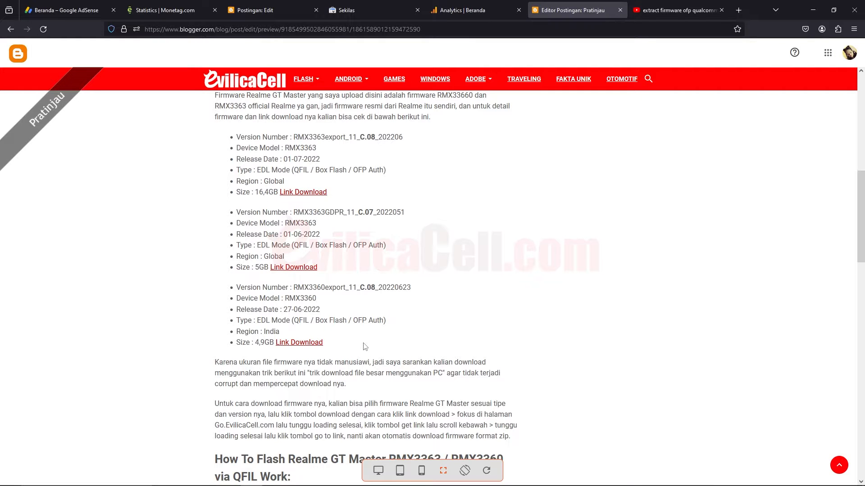
Review the article's Realme GT Master firmware versions and download links, through to the instructions for flashing via QFIL.
scroll(364, 346, "up", 2)
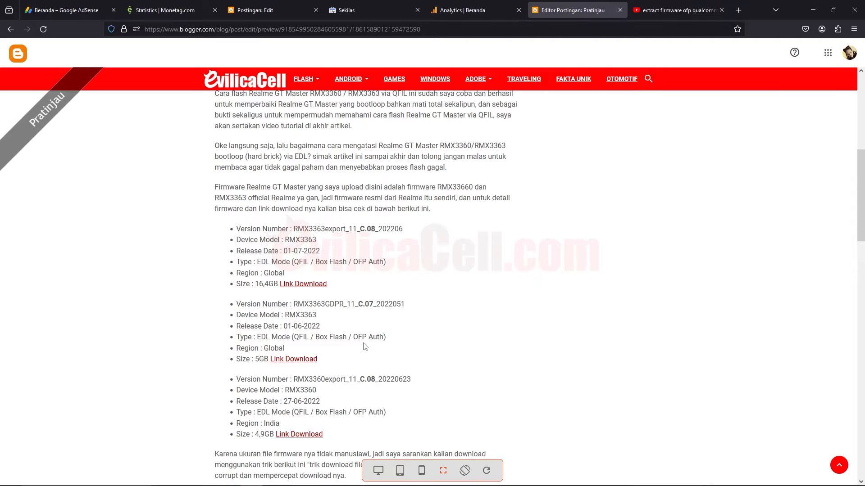
scroll(365, 347, "up", 7)
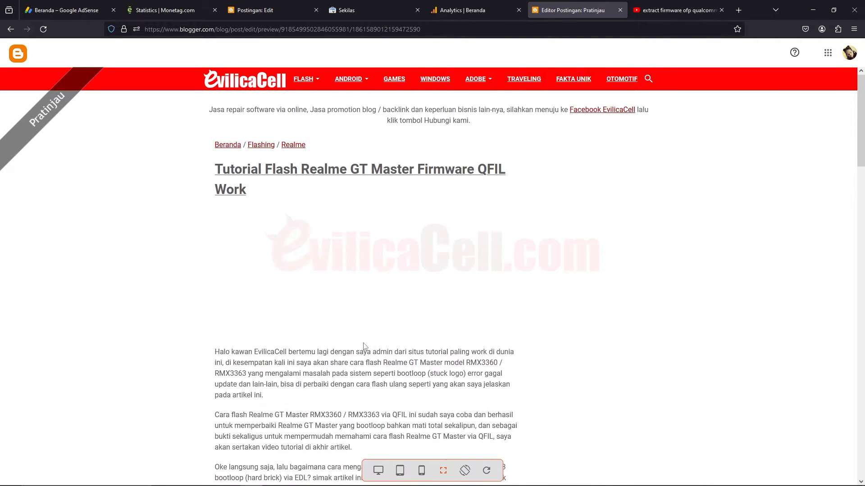
scroll(365, 346, "down", 7)
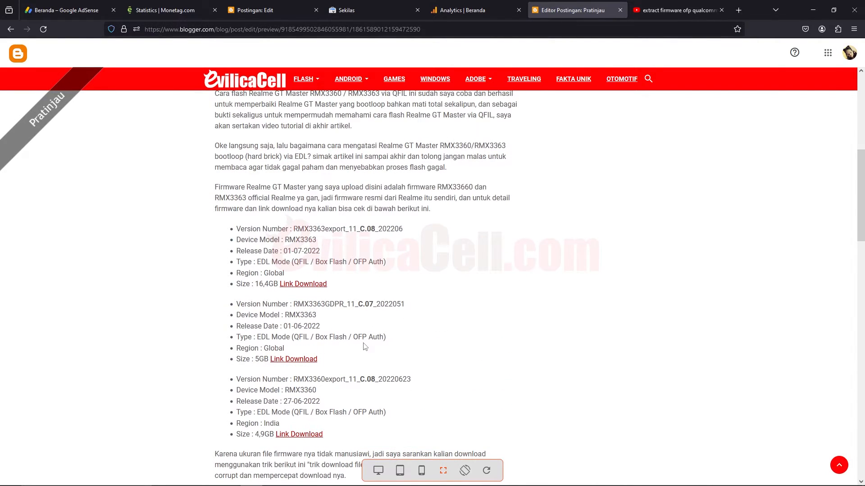
scroll(365, 347, "down", 1)
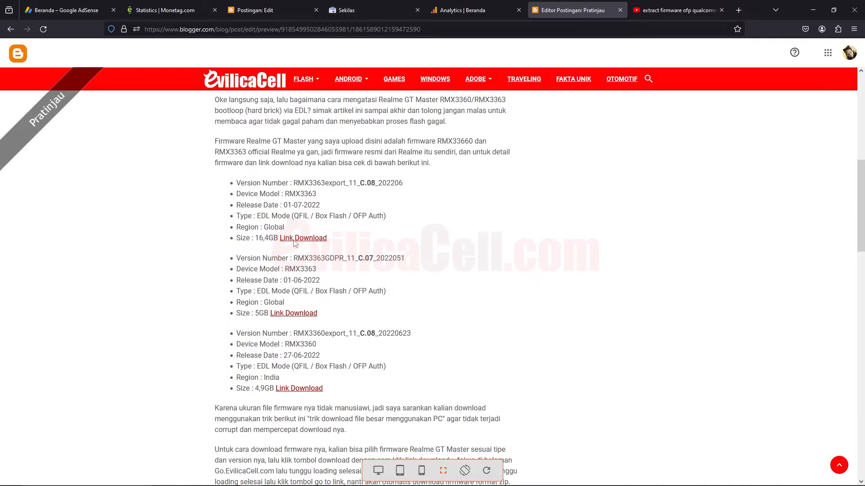
scroll(323, 319, "down", 3)
scroll(325, 318, "up", 2)
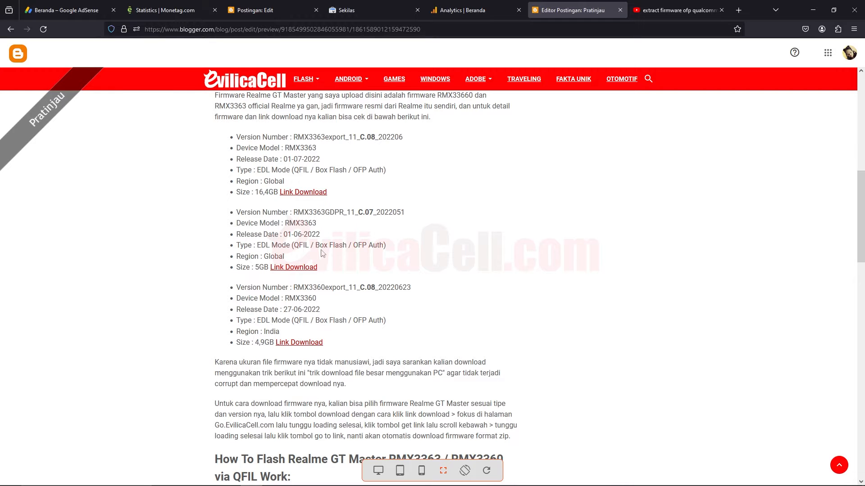
scroll(322, 249, "down", 6)
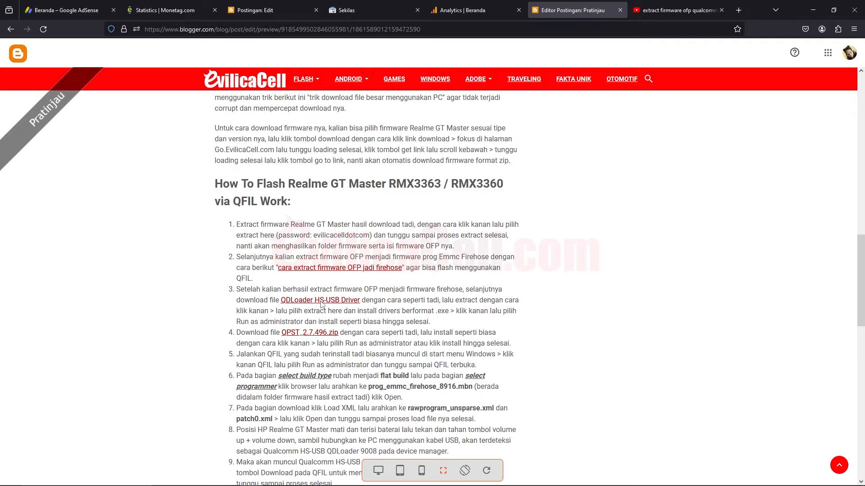
Switch to File Explorer and examine the QDLoader, QPST and RMX3363GDPR archives in Compressed, including the firmware archive's extraction options.
left_click(813, 10)
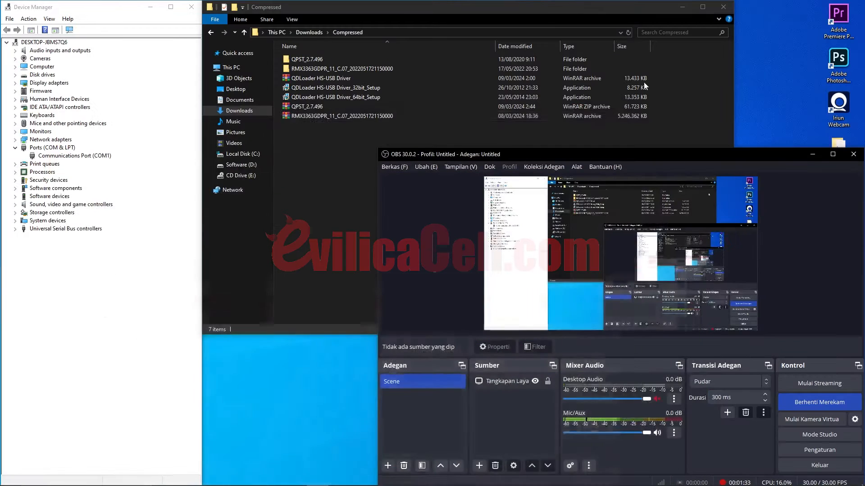
left_click(362, 117)
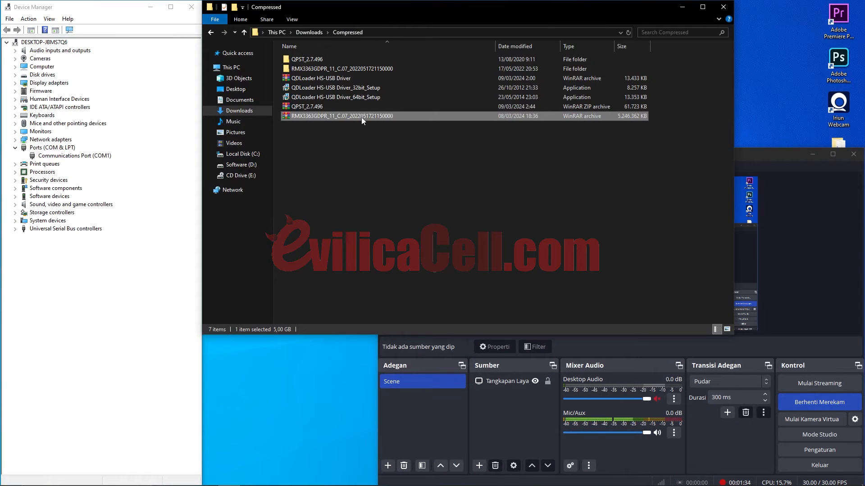
left_click(312, 107)
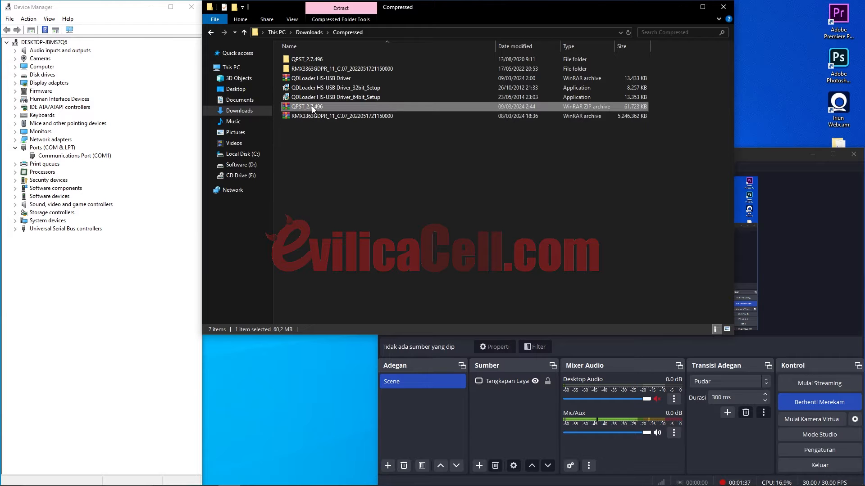
left_click(308, 77)
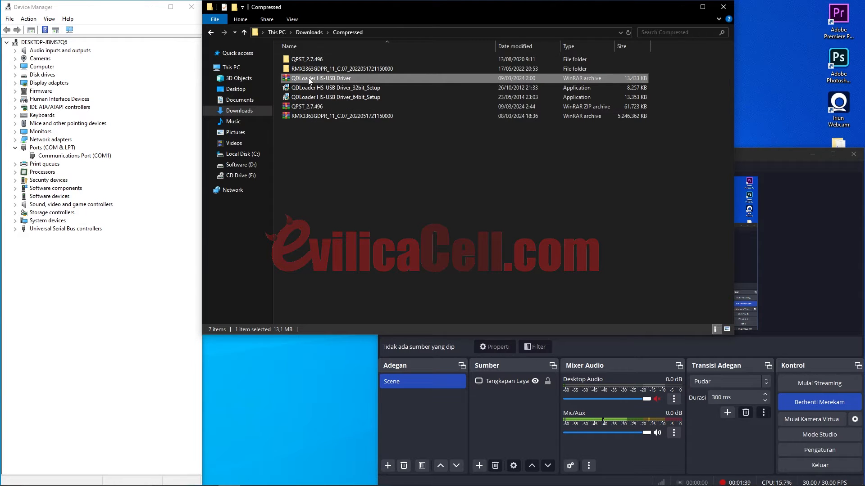
left_click(303, 107)
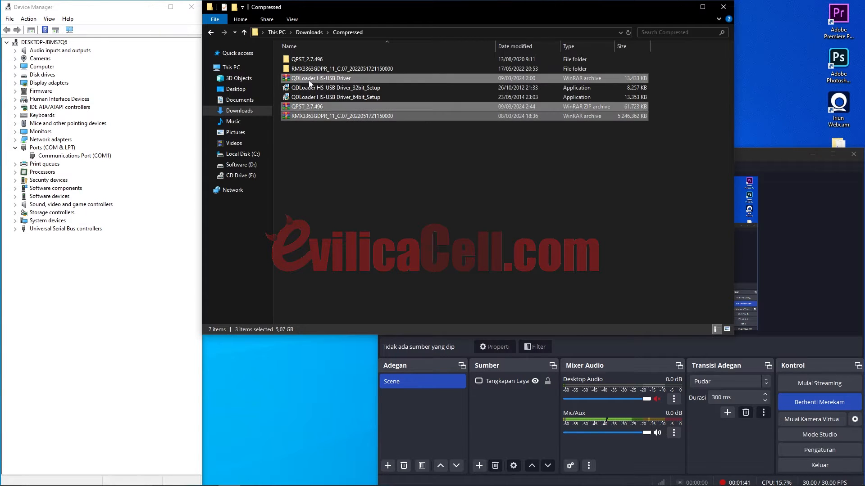
left_click(313, 145)
right_click(312, 117)
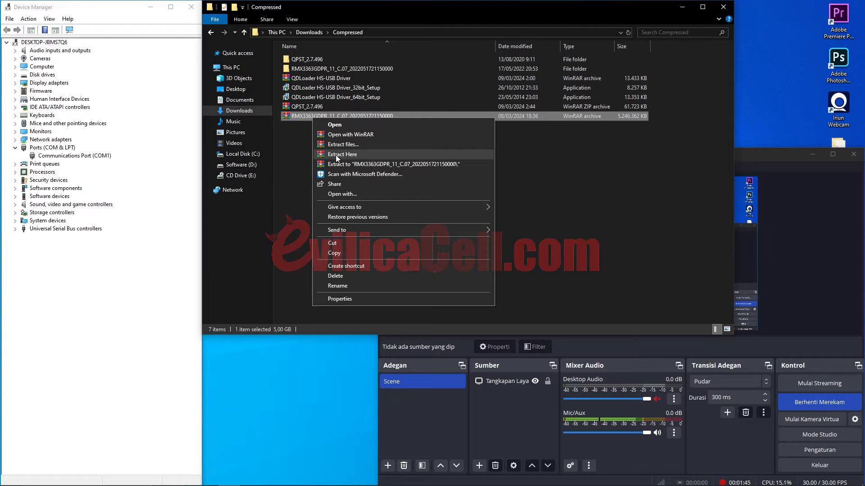
left_click(296, 140)
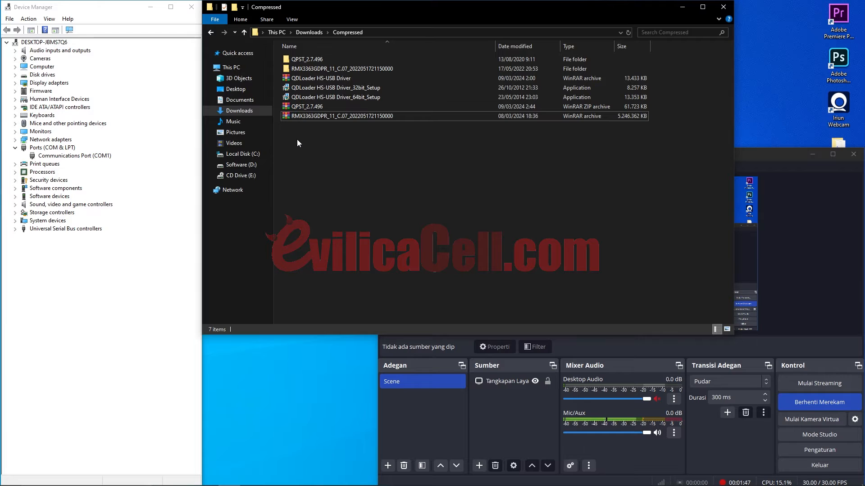
Examine the QPST and QDLoader HS-USB Driver archives and the extracted 32bit and 64bit driver setup files.
left_click(309, 108)
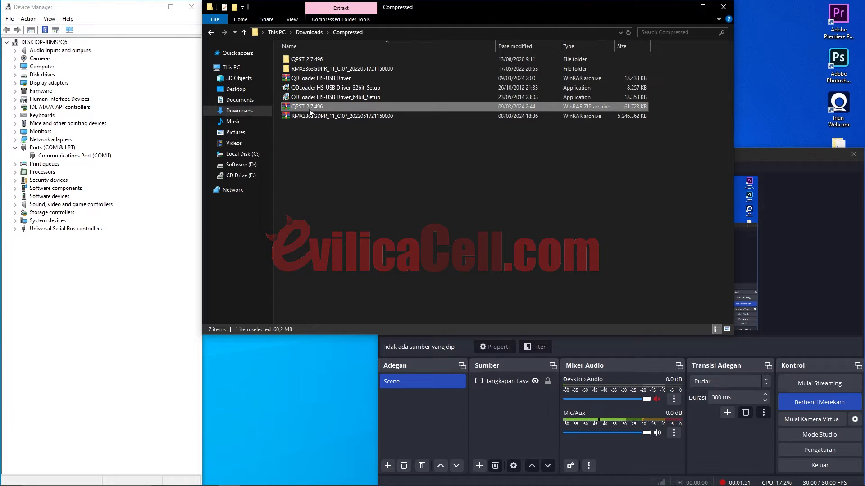
left_click(311, 78)
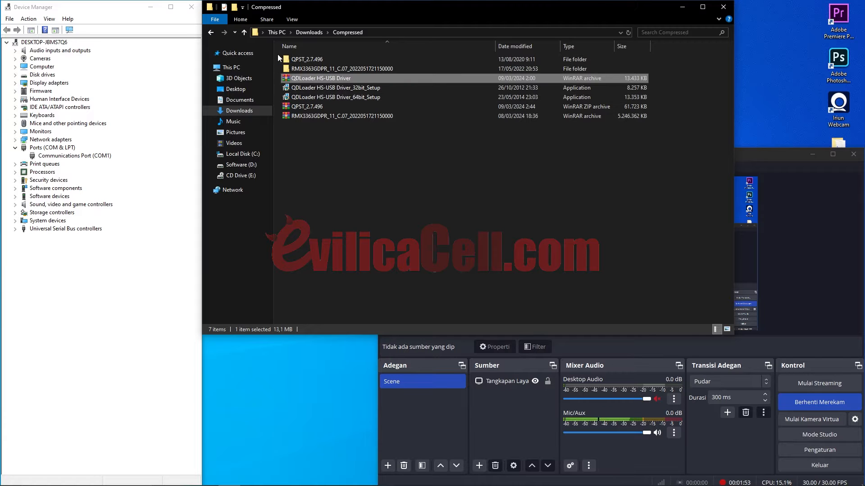
left_click_drag(277, 56, 300, 98)
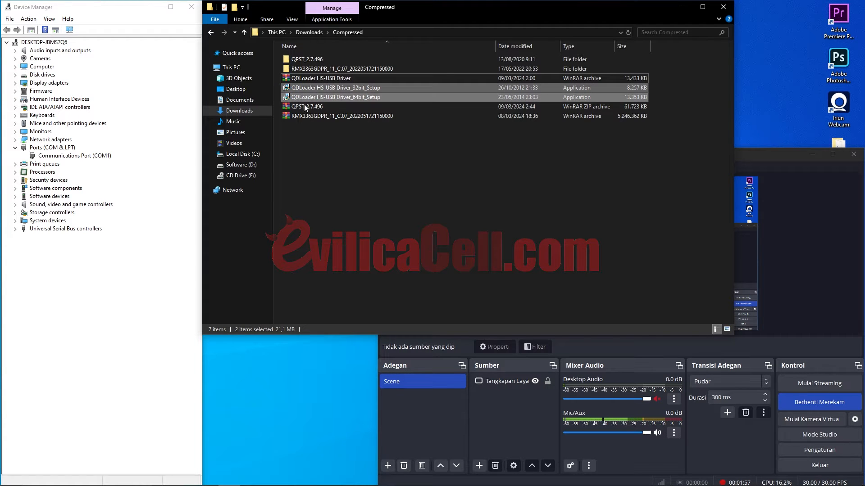
left_click(325, 158)
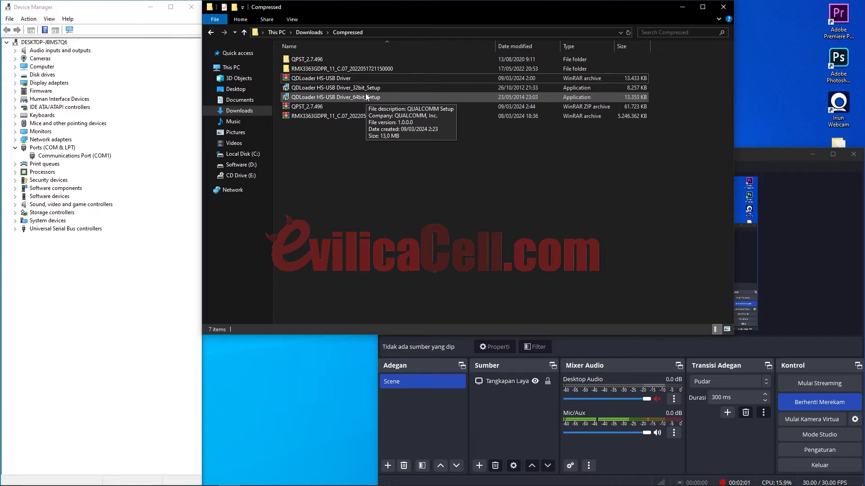
left_click(364, 90)
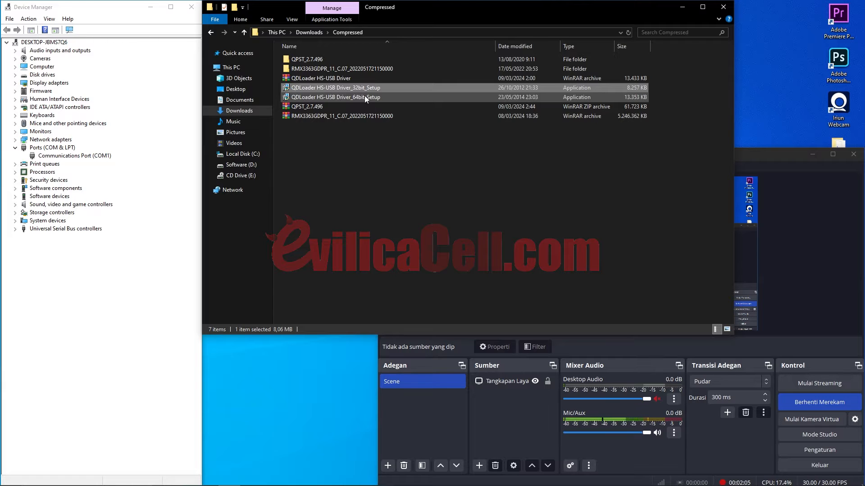
left_click(364, 158)
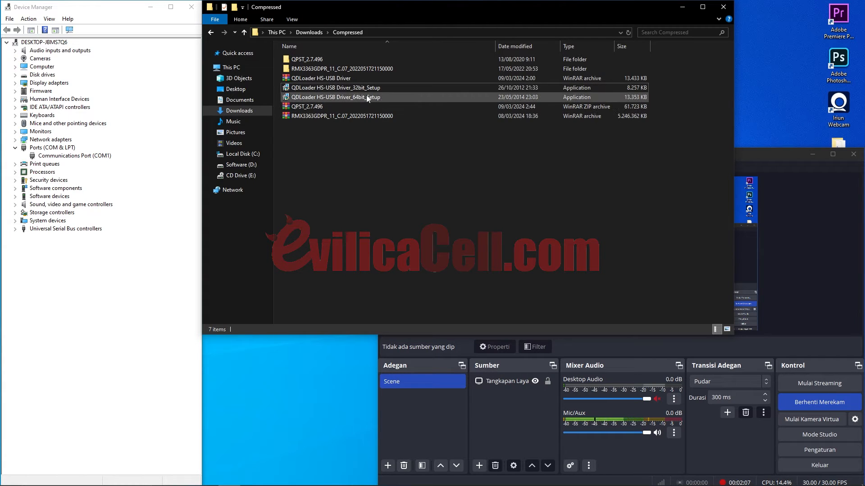
View the launch options for QDLoader HS-USB Driver_64bit_Setup, including Run as administrator, without starting it.
left_click(367, 98)
right_click(367, 97)
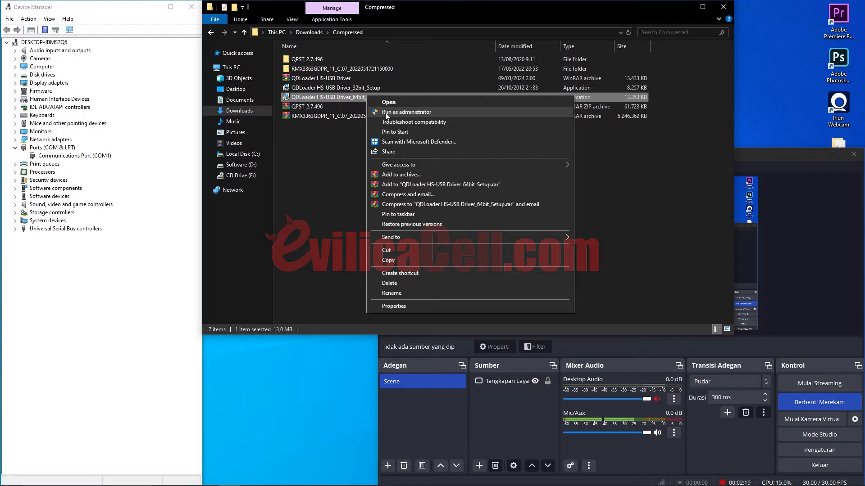
left_click(329, 145)
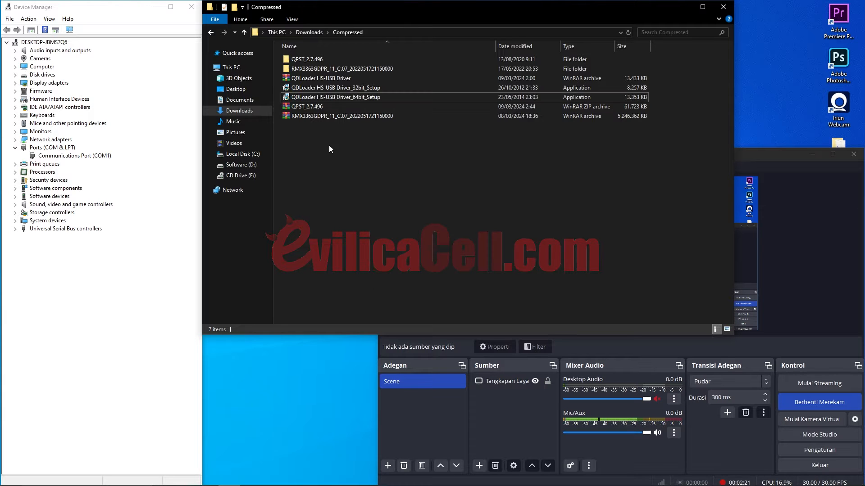
Open the QPST_2.7.496 folder and view the launch options for the QPST.2.7.496.1 installer without starting it.
double_click(324, 59)
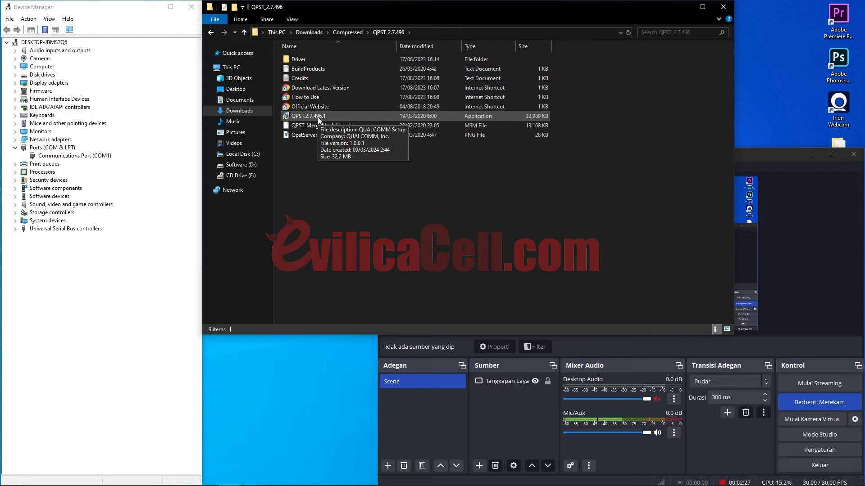
right_click(319, 120)
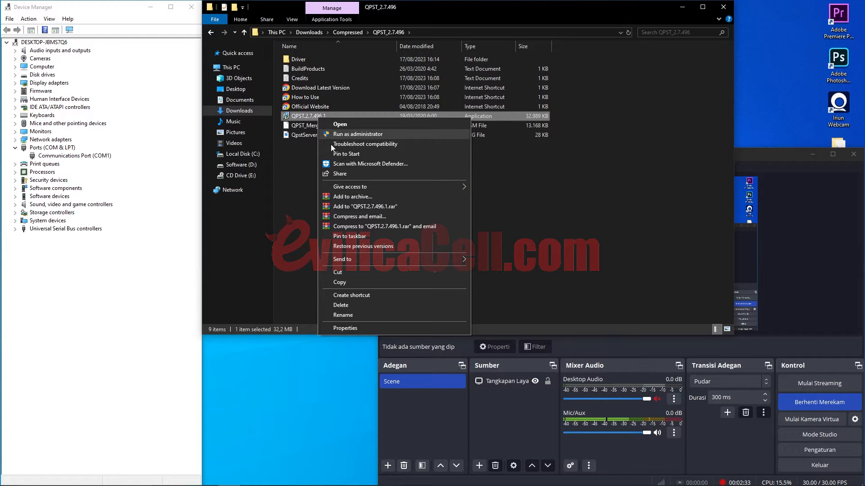
left_click(305, 166)
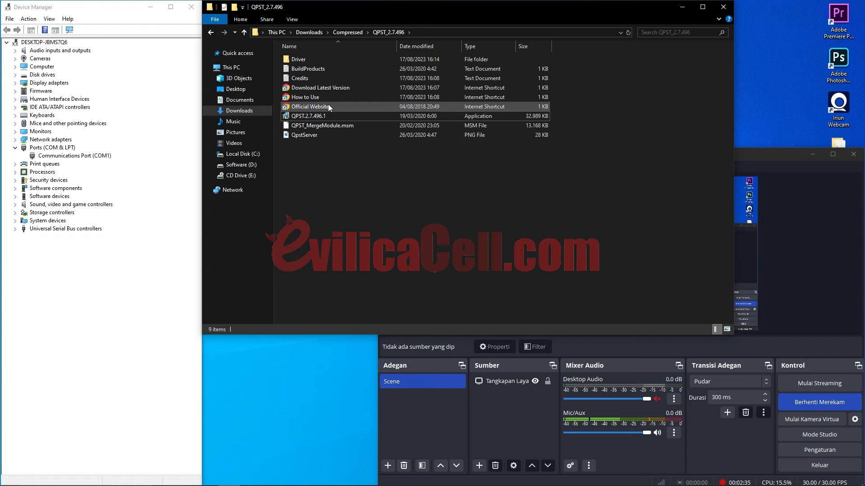
left_click(348, 32)
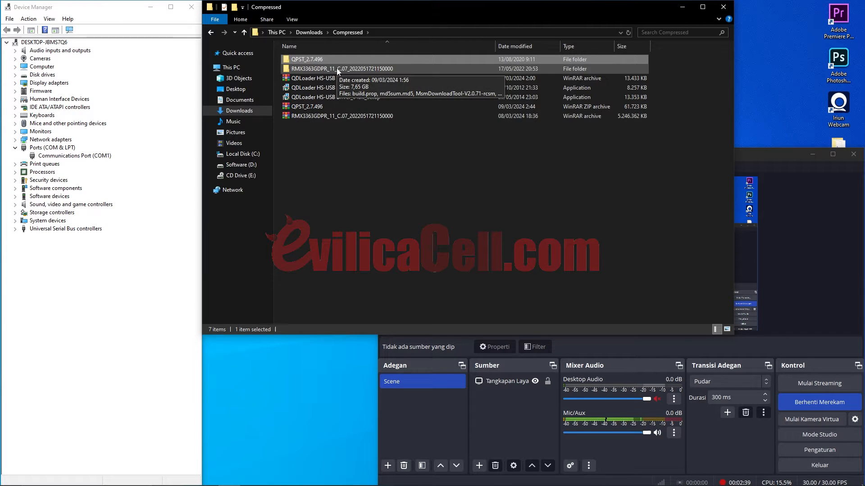
left_click(336, 68)
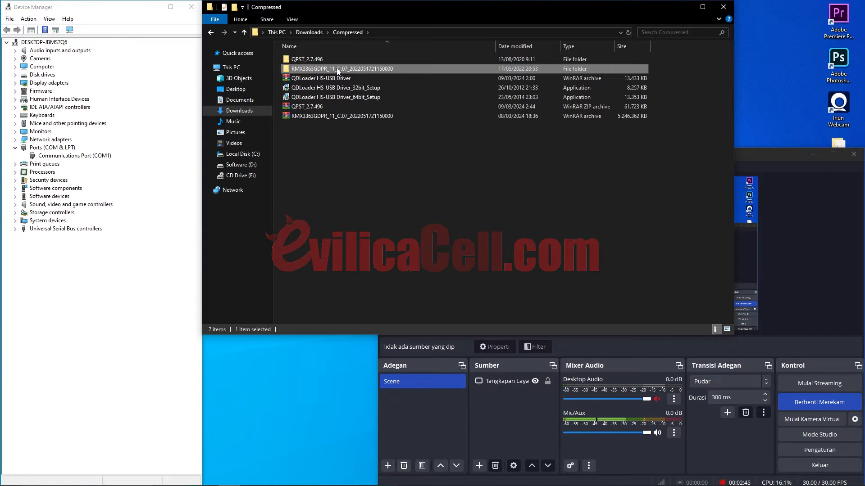
double_click(337, 69)
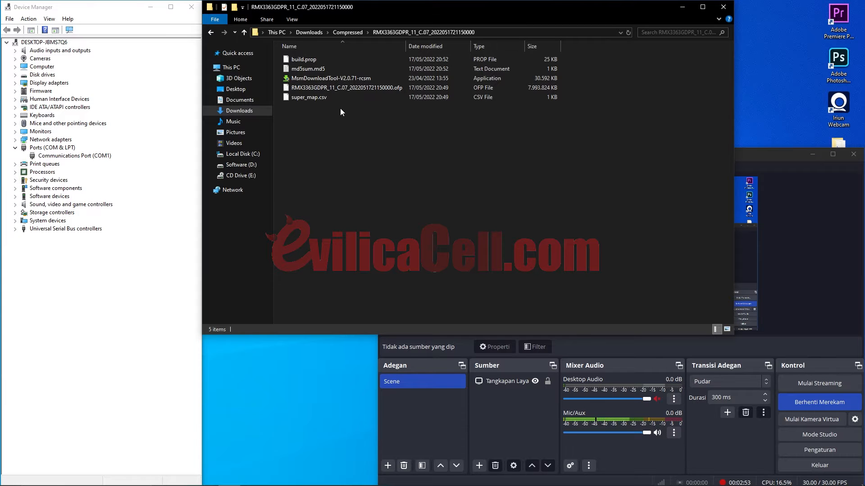
left_click(342, 89)
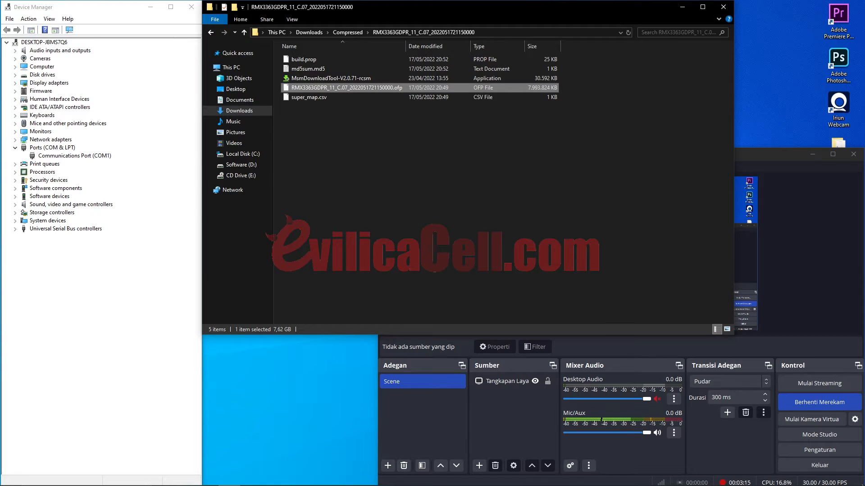
Look up the "Tutorial Extract Firmware OFP Oppo/Realme Qualcomm To QFIL" video in Firefox's YouTube results, previewing it before returning to File Explorer.
mouse_move(319, 483)
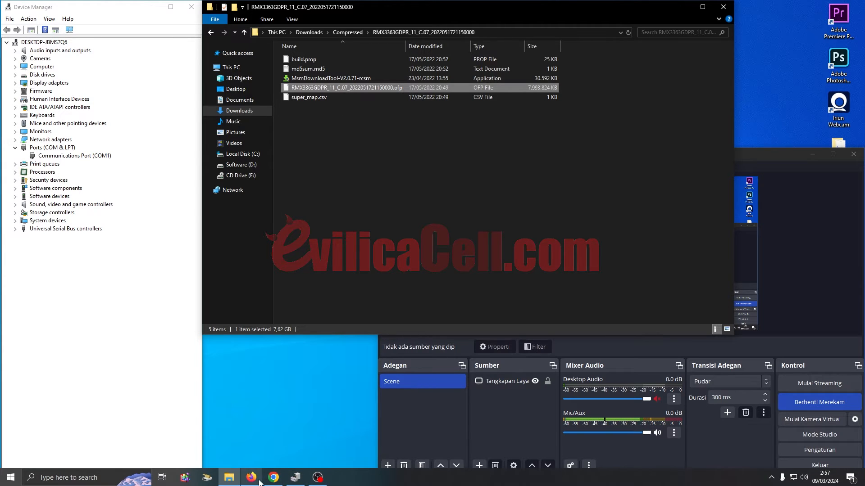
mouse_move(259, 482)
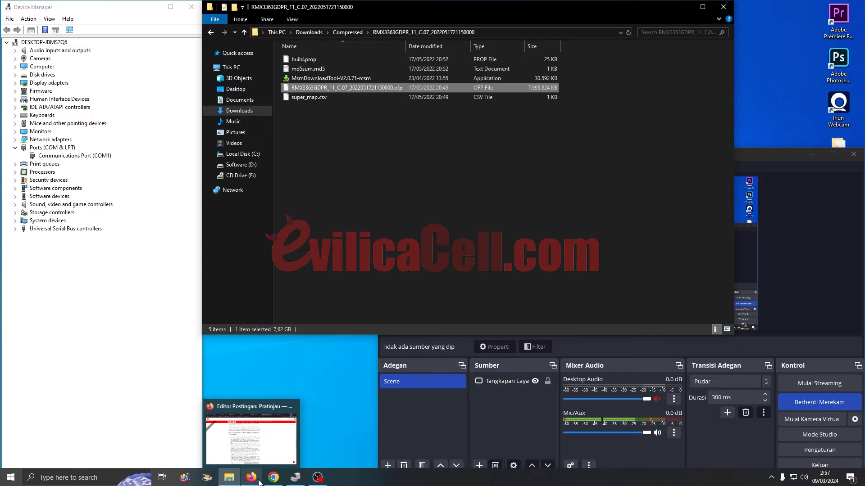
left_click(260, 483)
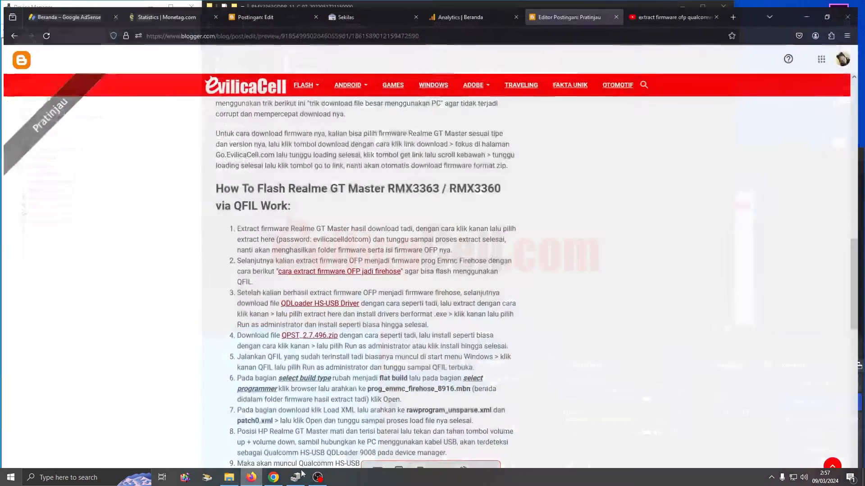
left_click(676, 10)
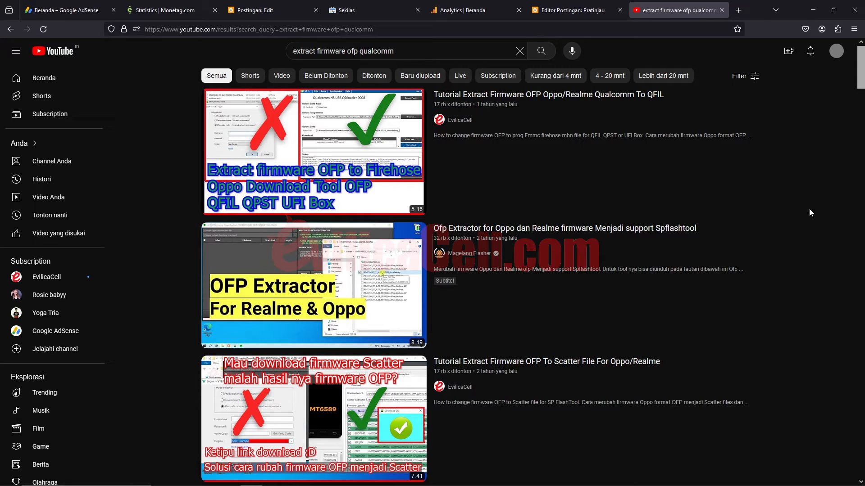
mouse_move(595, 114)
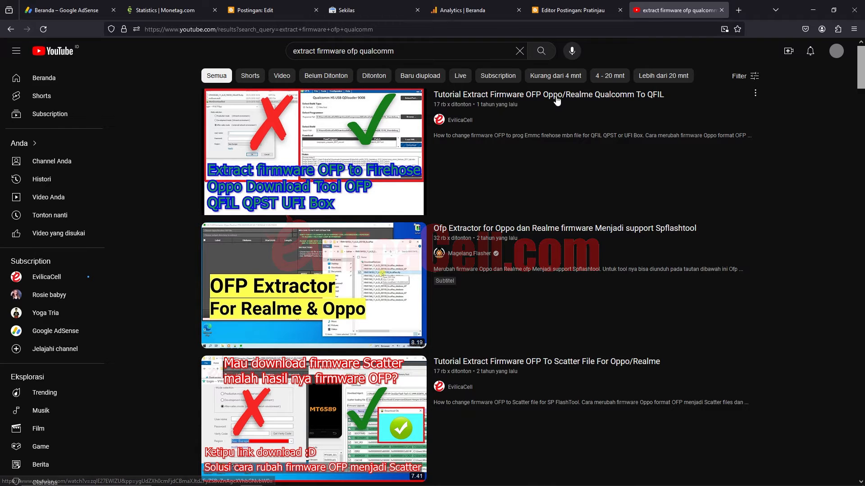
mouse_move(557, 106)
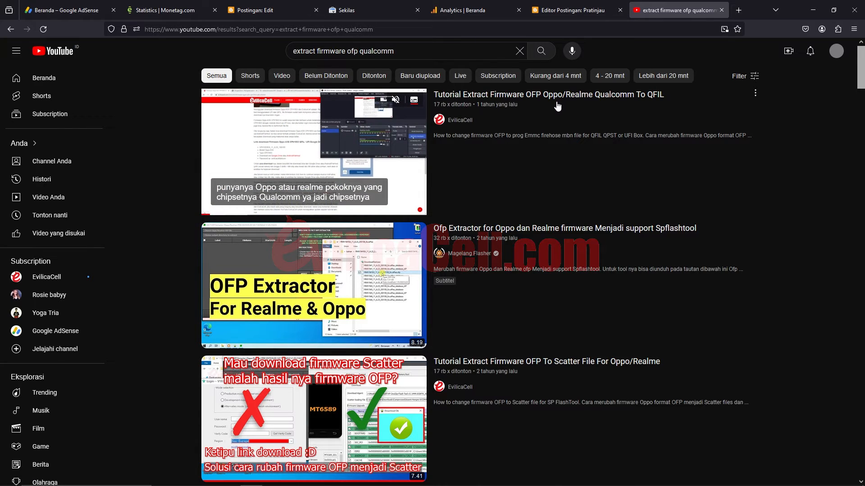
left_click(811, 10)
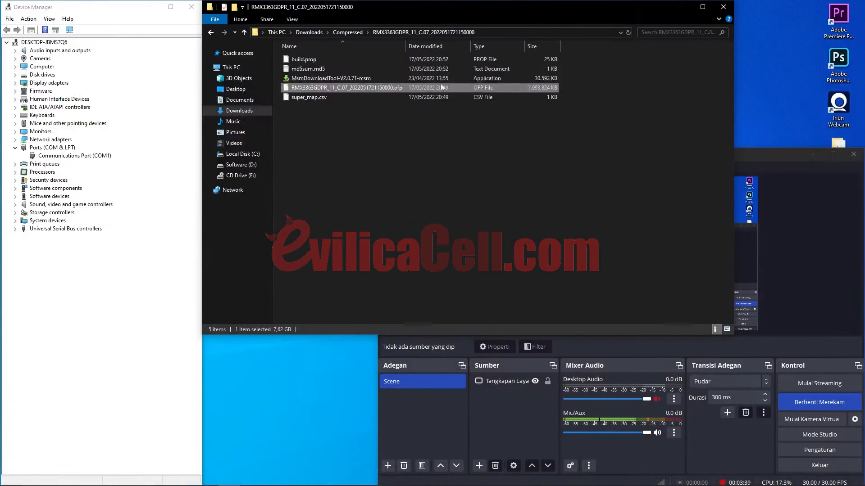
Open the RMX3363GDPR_11_C.07 QFIL folder from the desktop and fit its window to full height beside Device Manager.
left_click(813, 156)
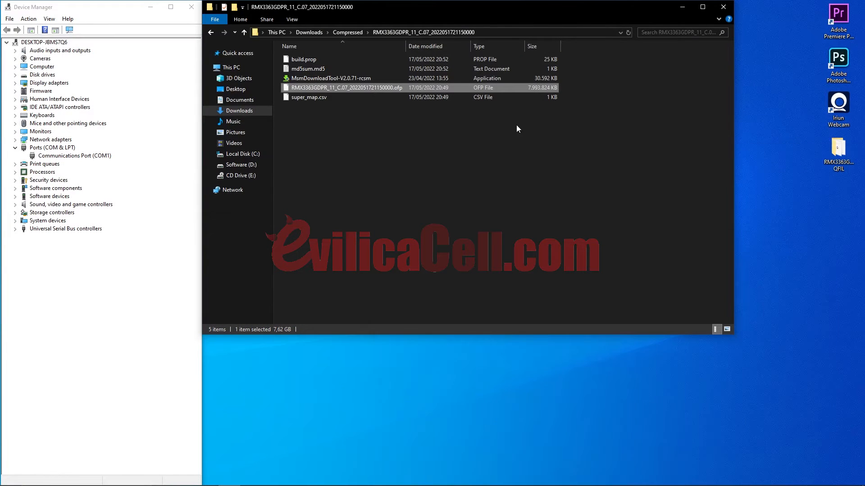
left_click_drag(837, 158, 230, 374)
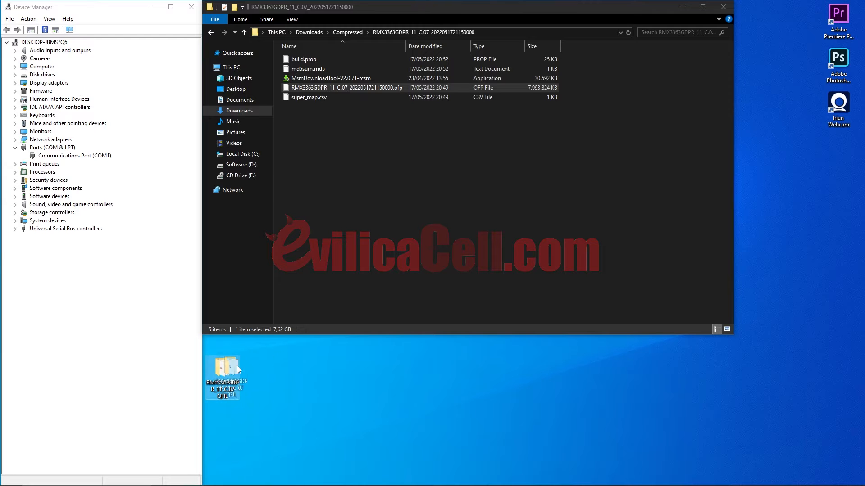
right_click(221, 363)
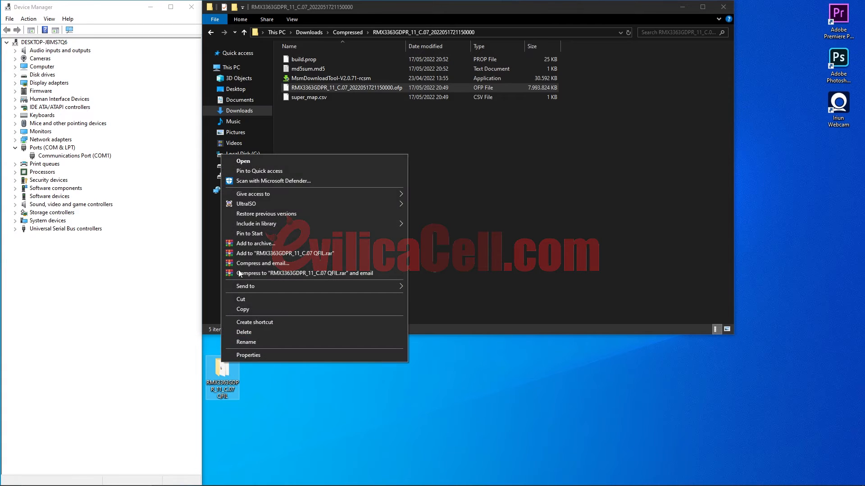
left_click(247, 162)
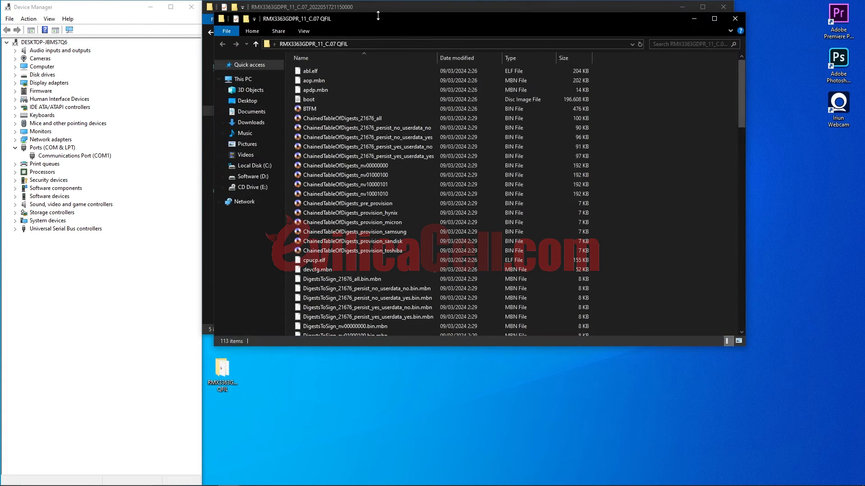
double_click(378, 14)
left_click_drag(376, 10, 367, 10)
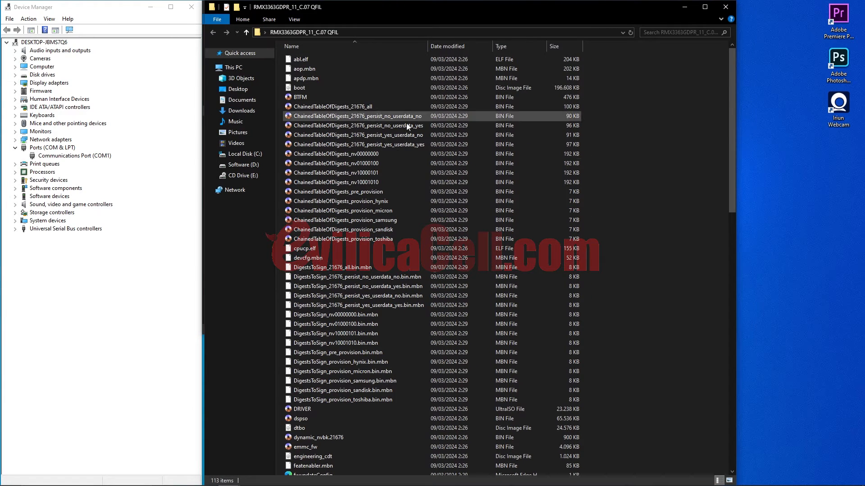
Look through the extracted QFIL firmware files, close that folder and go back to the Compressed folder.
scroll(407, 191, "down", 18)
scroll(387, 252, "down", 6)
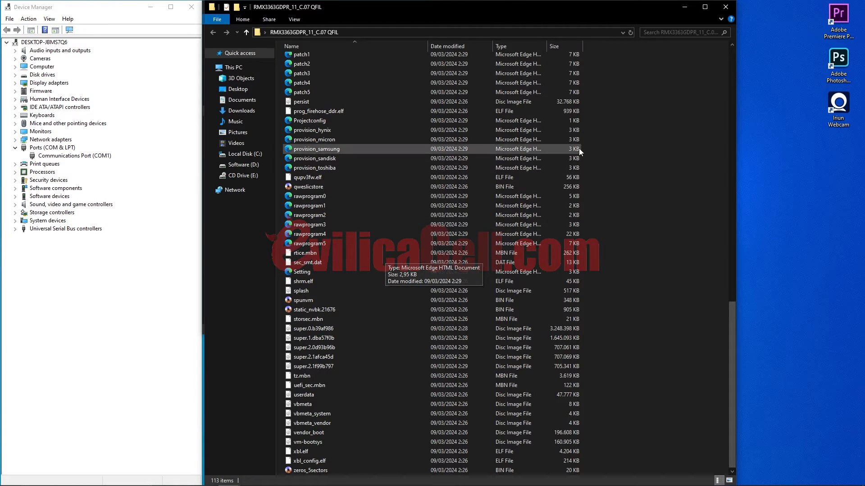
scroll(482, 144, "up", 11)
scroll(481, 147, "up", 12)
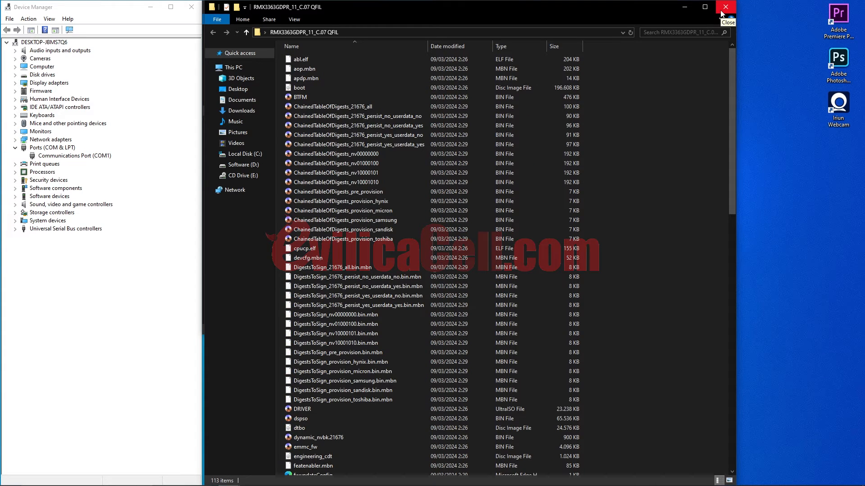
left_click(720, 11)
left_click_drag(222, 370, 833, 159)
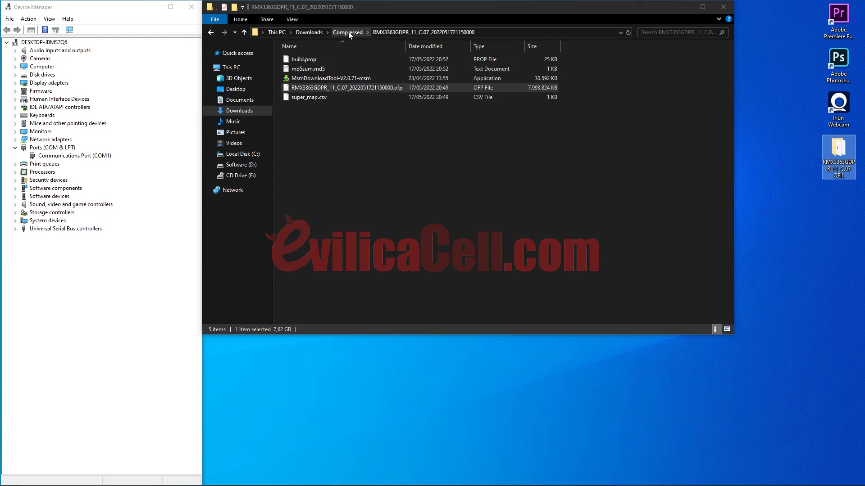
left_click(348, 33)
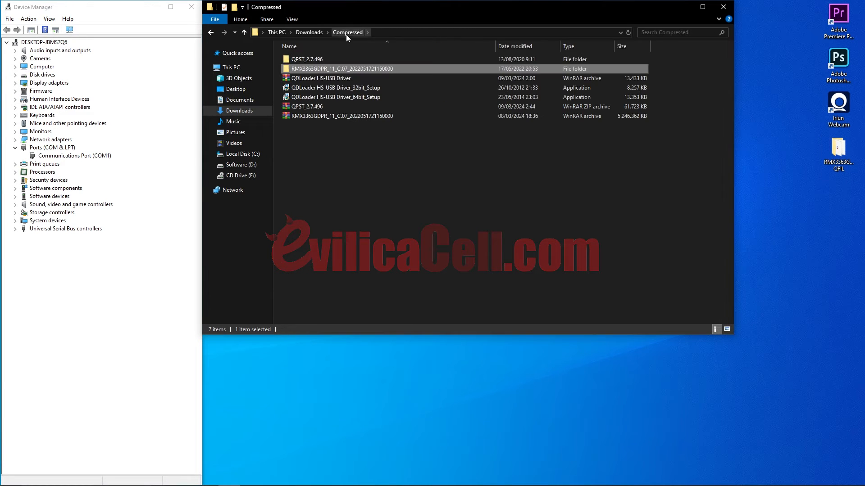
Launch QFIL as administrator from the recently added apps and place its window beside Device Manager.
mouse_move(11, 483)
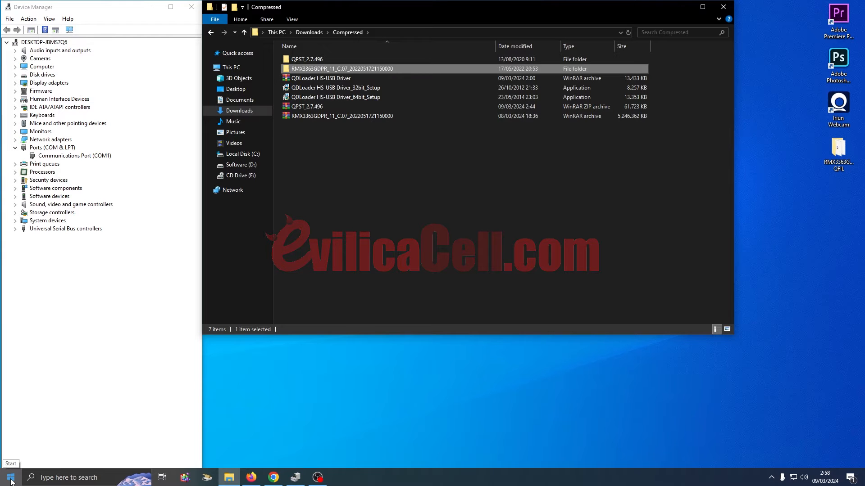
left_click(10, 478)
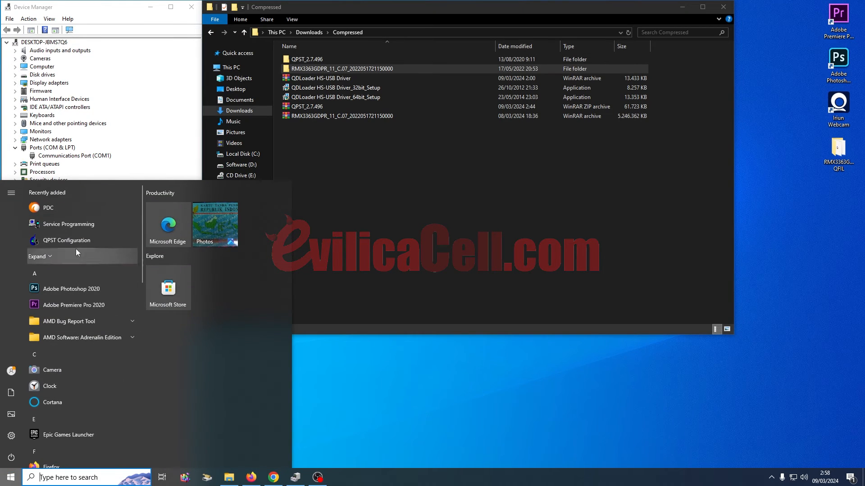
left_click(45, 257)
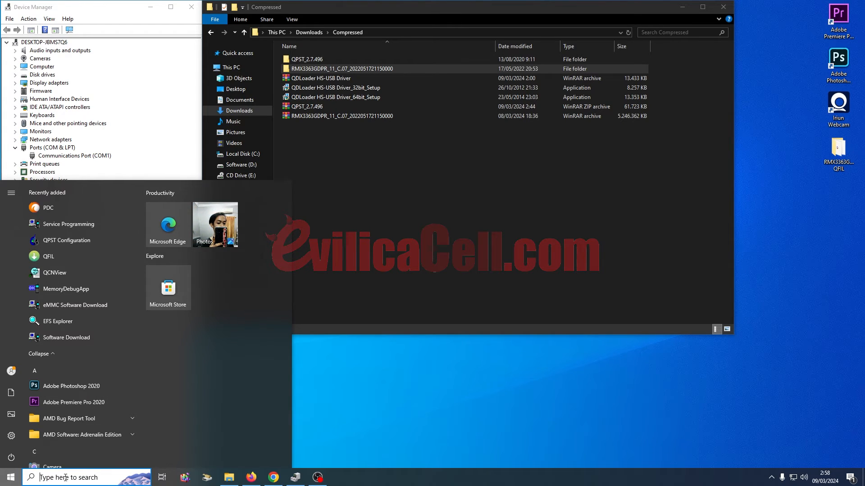
right_click(50, 257)
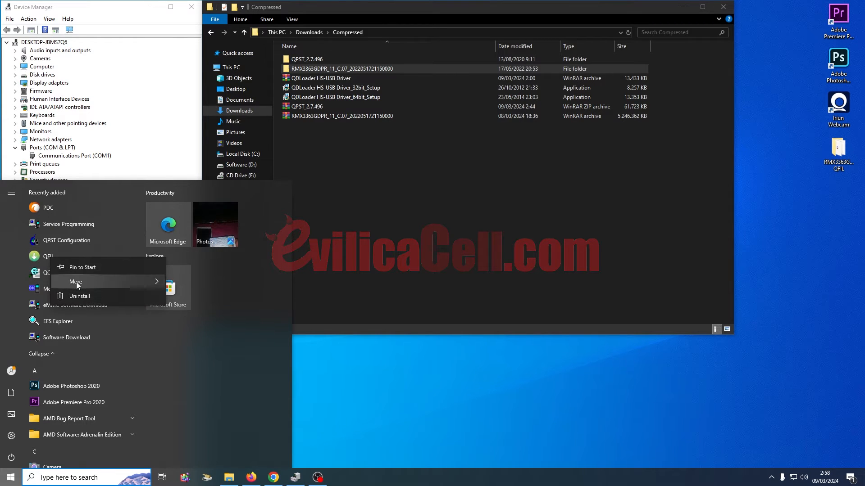
mouse_move(77, 282)
left_click(186, 299)
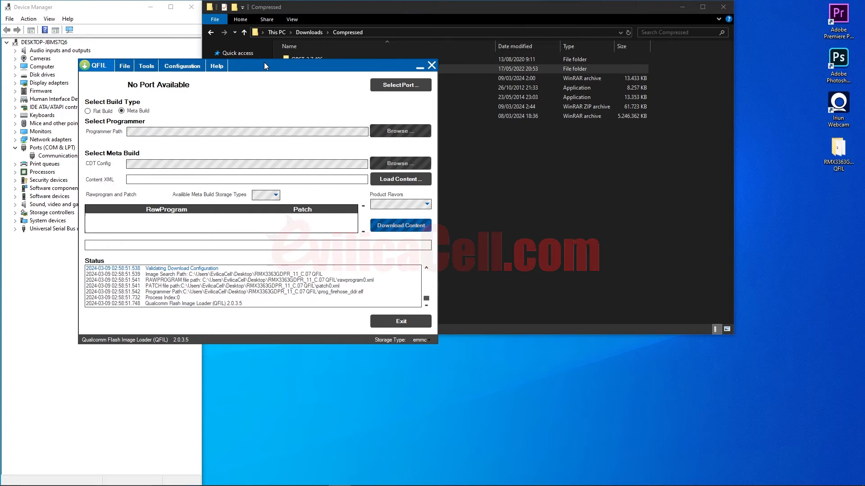
left_click_drag(244, 14, 390, 7)
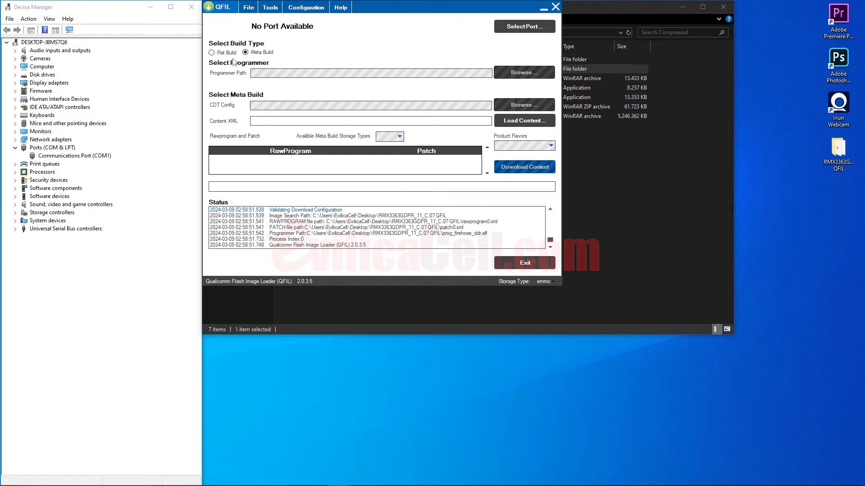
Set the build type to Flat Build and choose prog_firehose_ddr.elf from the desktop RMX3363GDPR_11_C.07 QFIL folder as programmer.
left_click(215, 53)
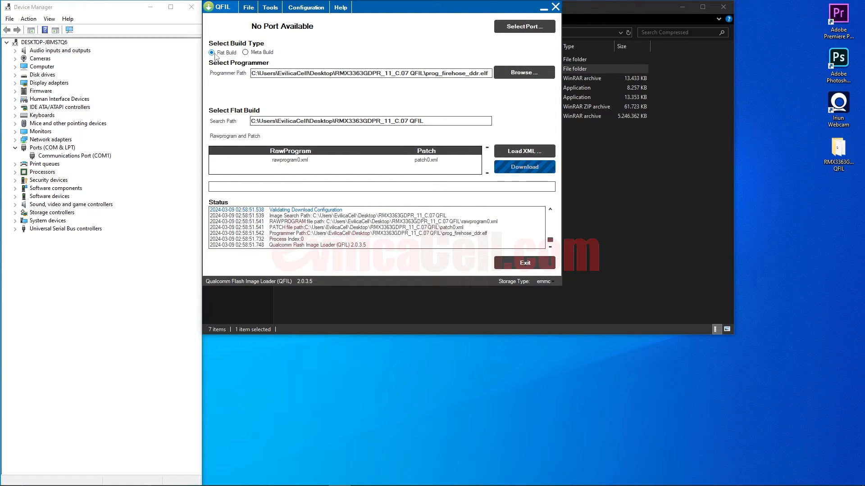
left_click(518, 74)
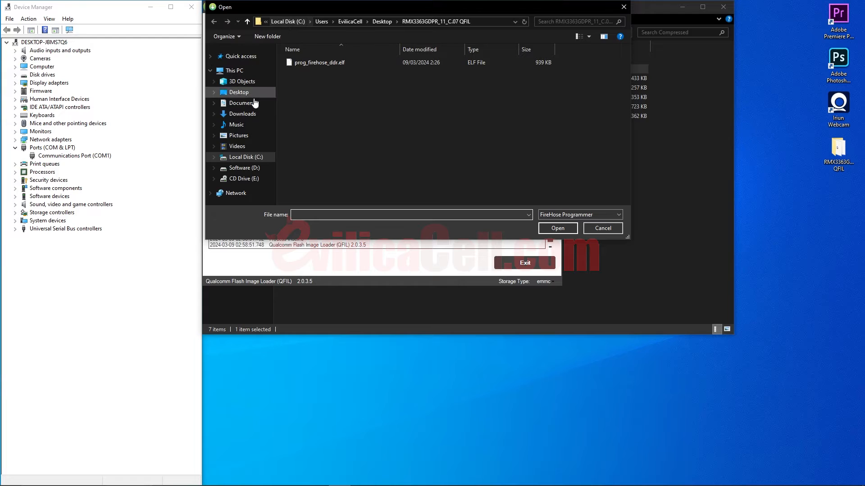
left_click(251, 114)
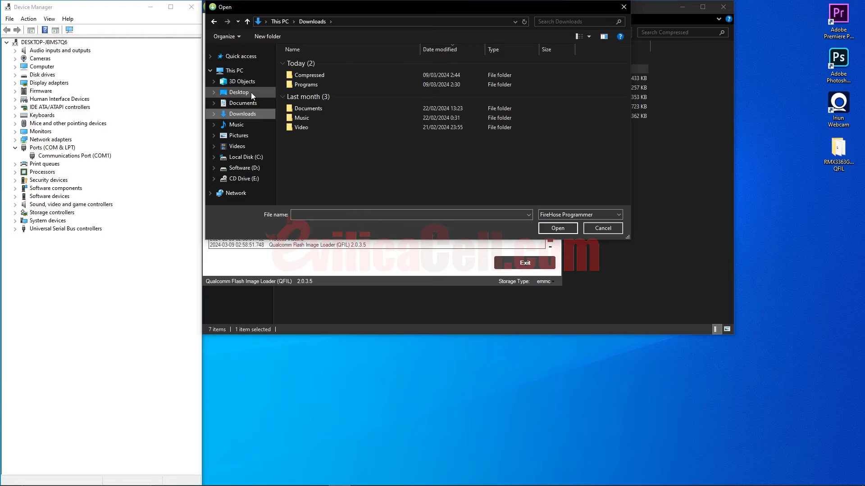
left_click(251, 92)
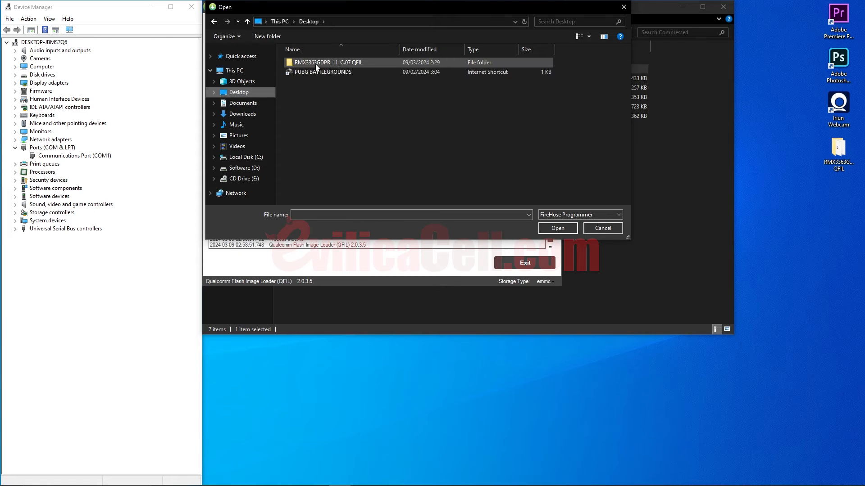
double_click(355, 65)
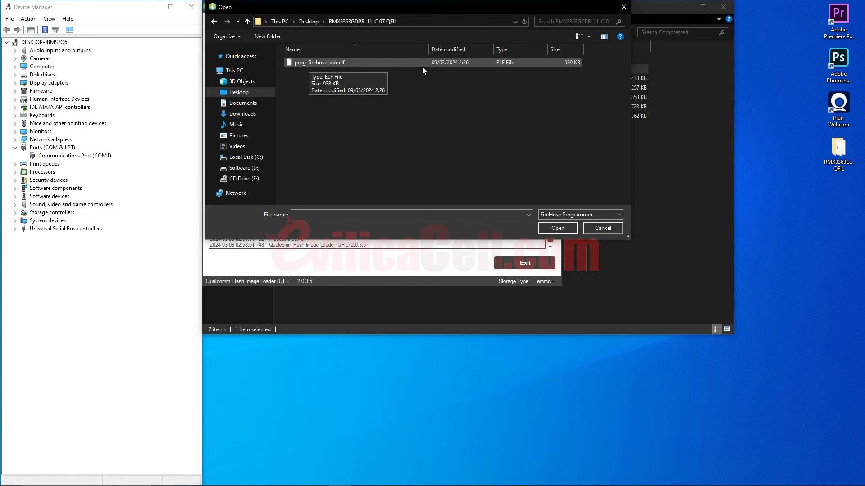
left_click(365, 66)
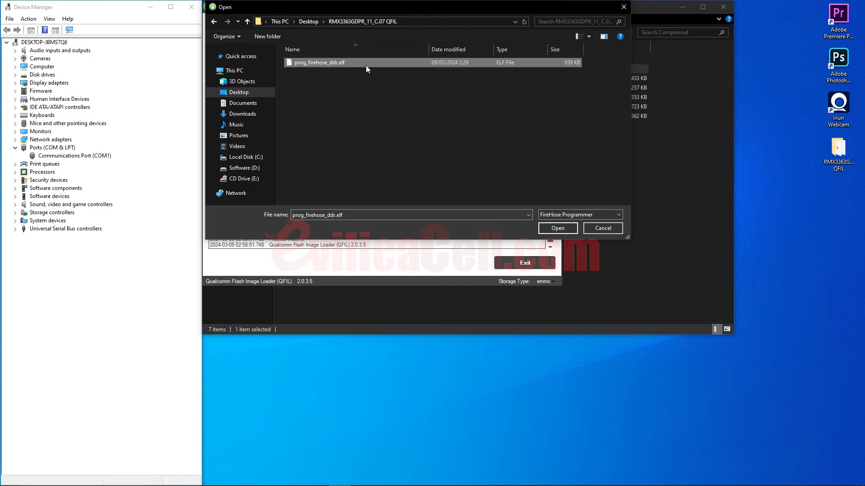
left_click(548, 228)
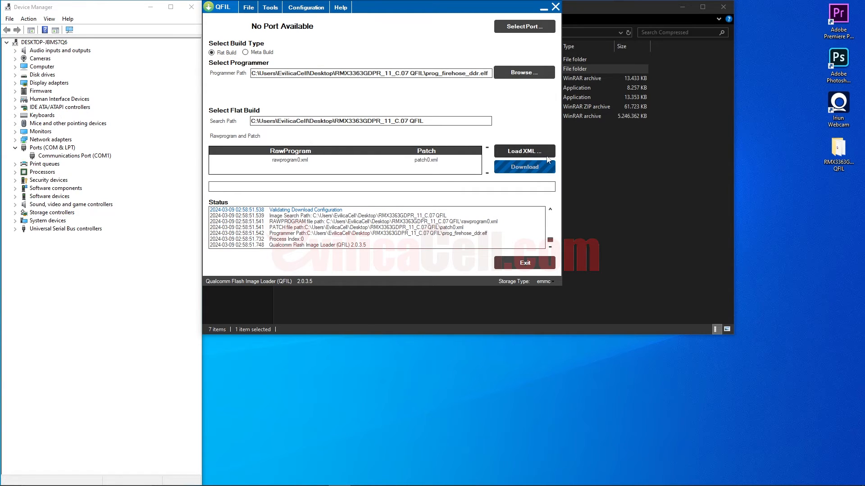
Load the rawprogram0 and patch0 XML files from the desktop RMX3363GDPR_11_C.07 QFIL folder.
left_click(524, 154)
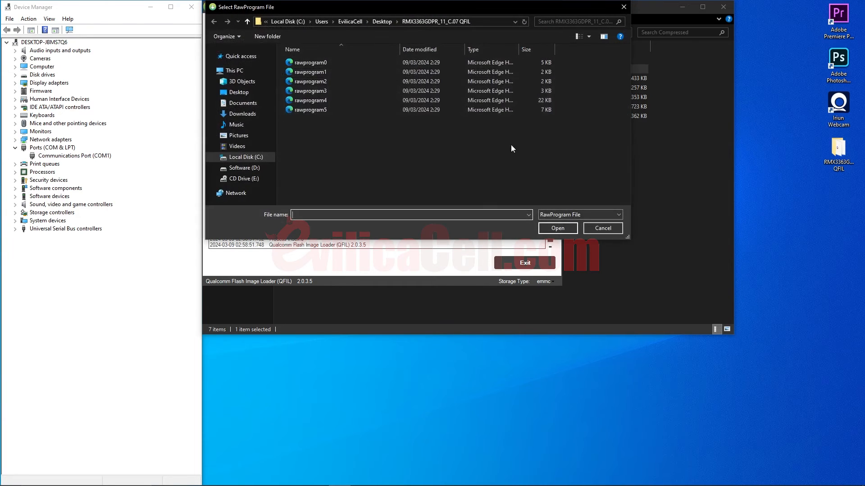
left_click(379, 22)
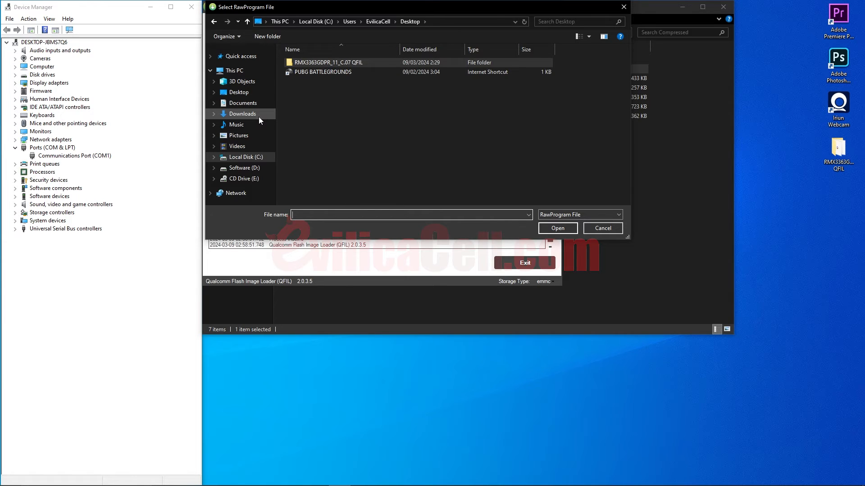
left_click(251, 95)
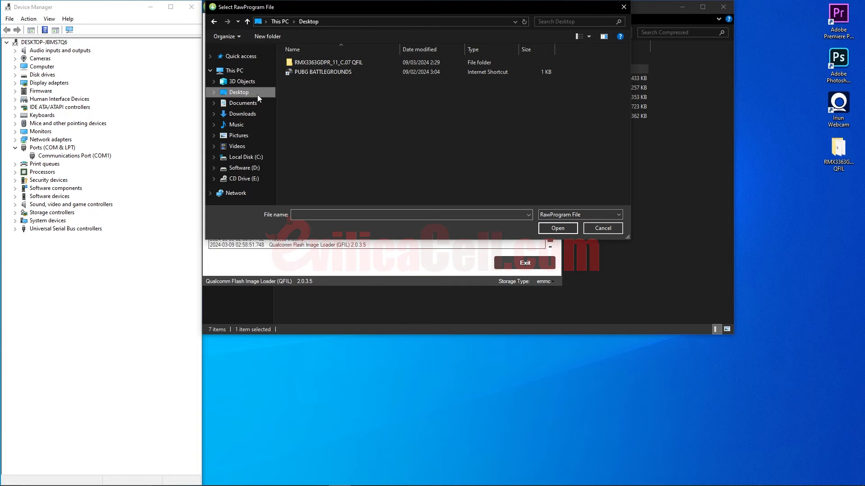
double_click(323, 64)
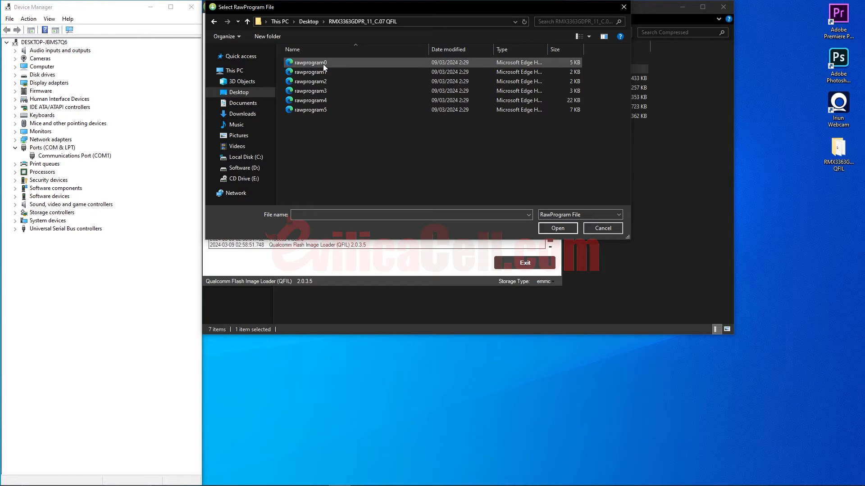
left_click(322, 64)
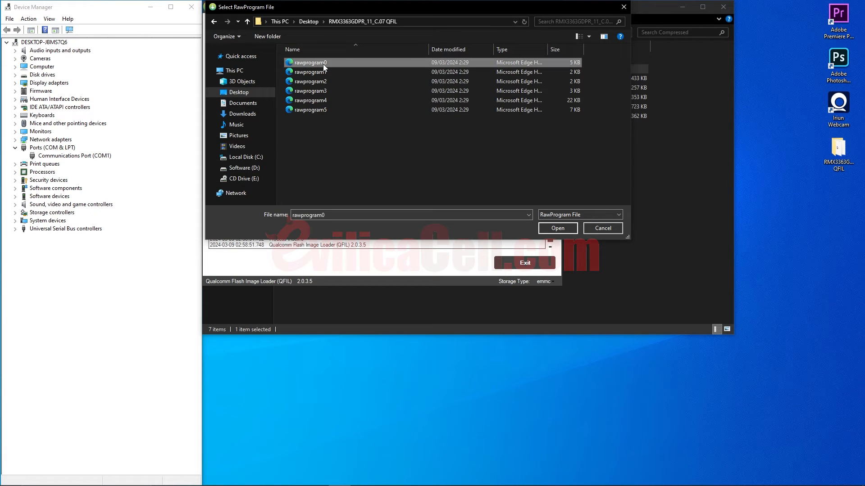
left_click(557, 227)
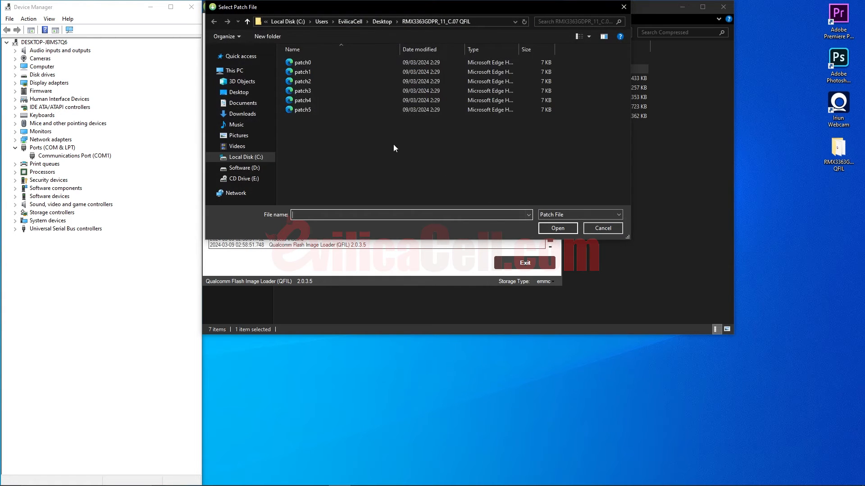
left_click(310, 63)
left_click(553, 227)
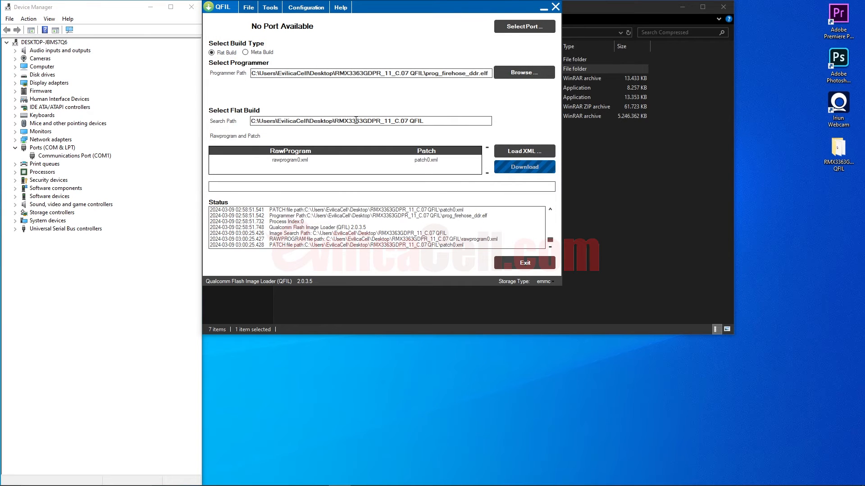
Minimize the Compressed folder window and check Device Manager's COM ports against the port status in QFIL.
left_click(683, 7)
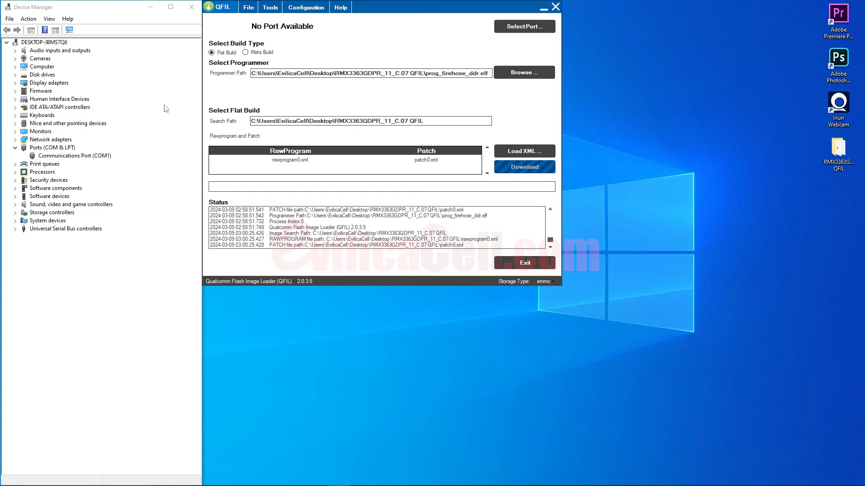
left_click(89, 157)
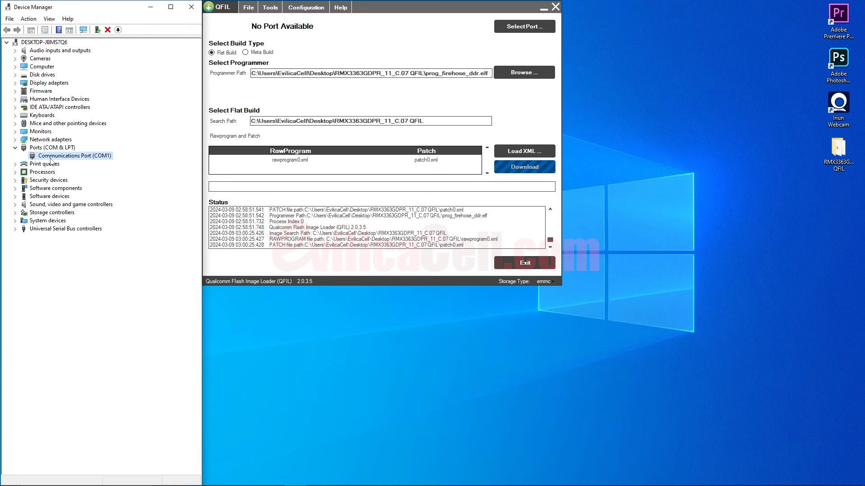
left_click(264, 31)
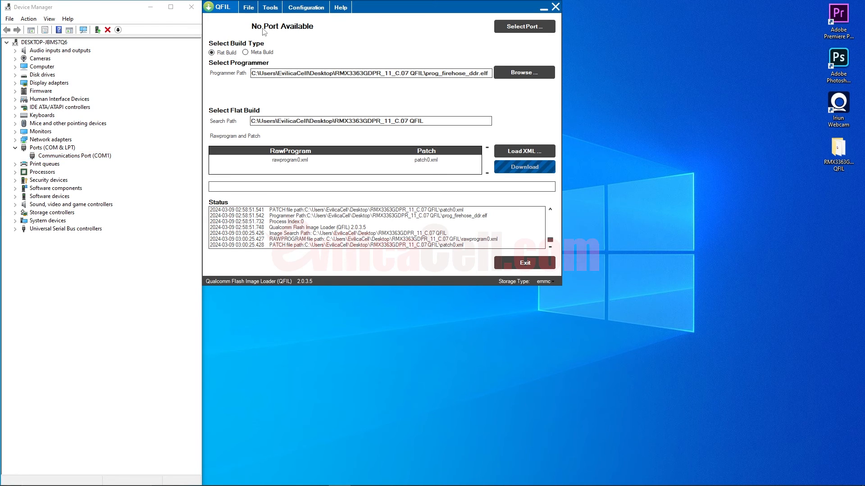